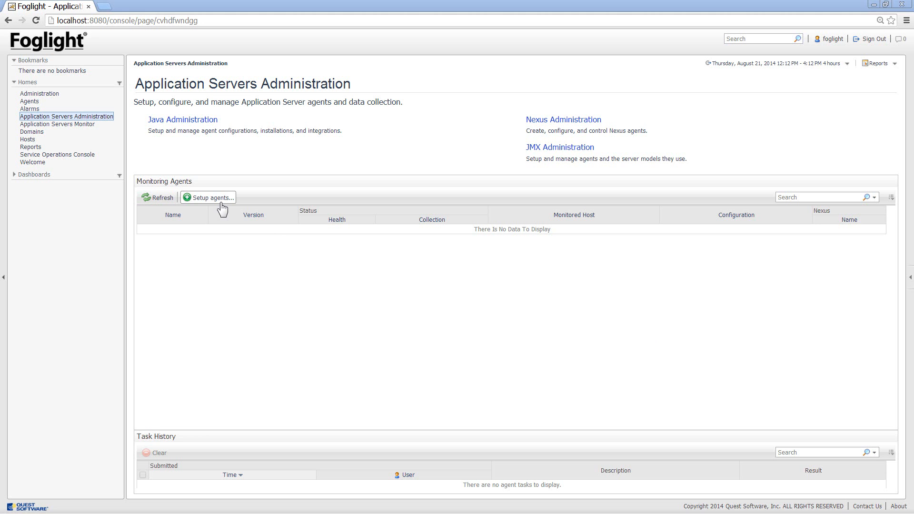
Start a JMX agent setup by connection URL and choose remgshemtov2.prod.quest.corp as the hosting Agent Manager
click(222, 204)
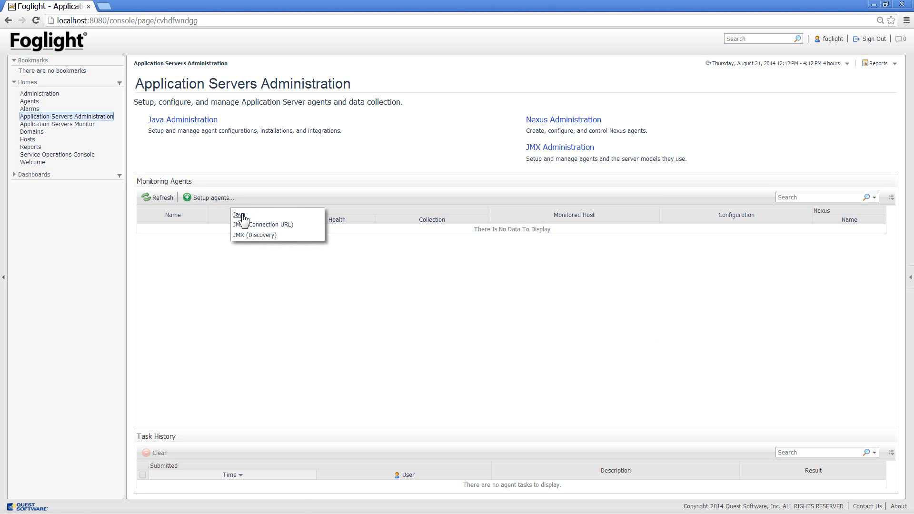
click(249, 225)
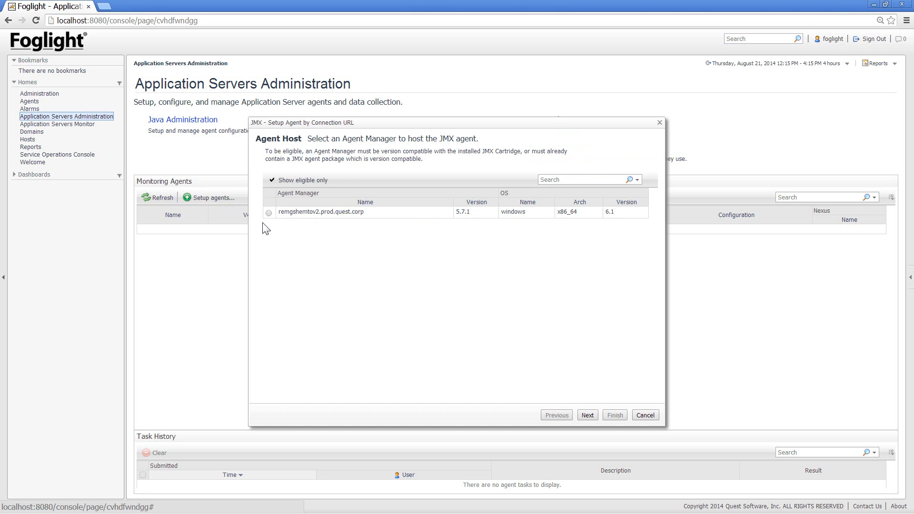
click(268, 213)
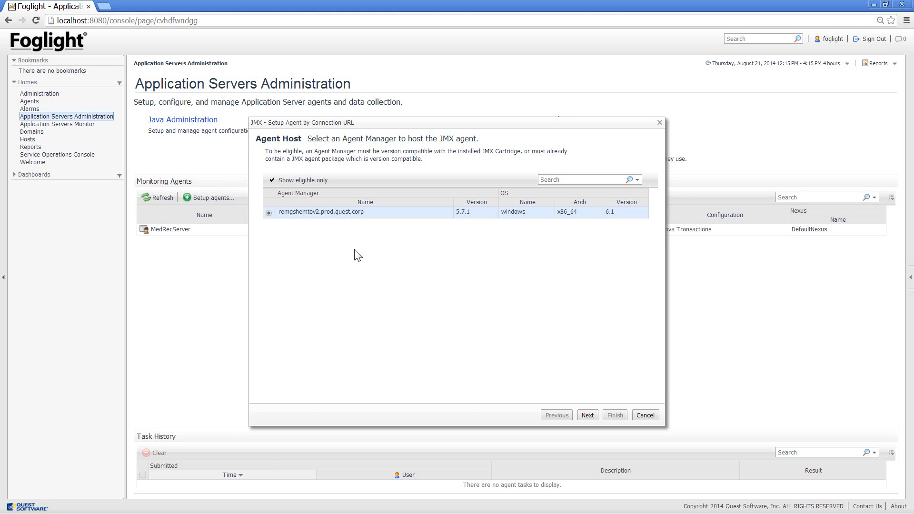
click(588, 415)
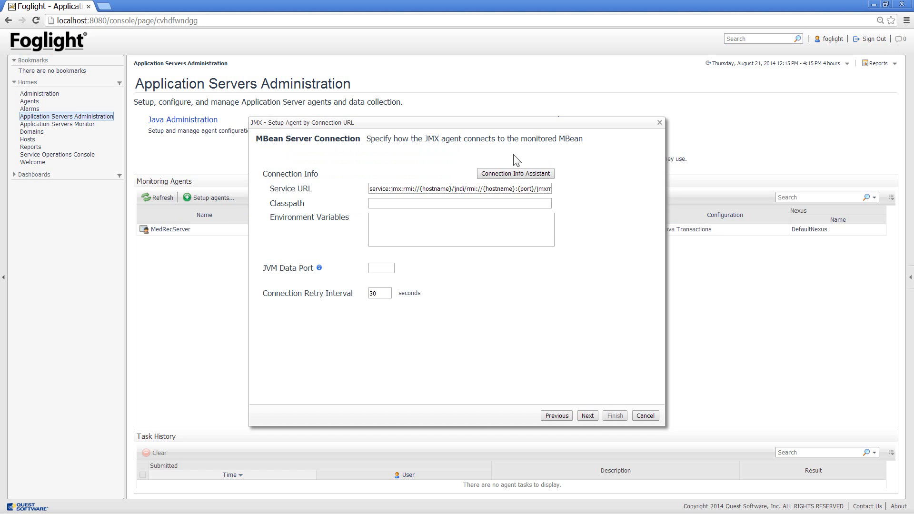
In the Connection Info Assistant, choose the WebLogic 9 & 10 connection type and set HOST to remgshemtov2
click(508, 173)
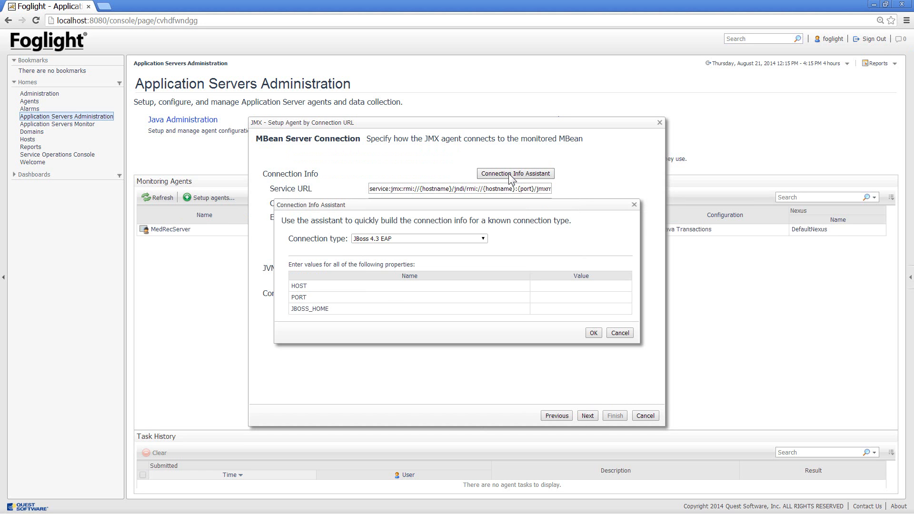
click(483, 239)
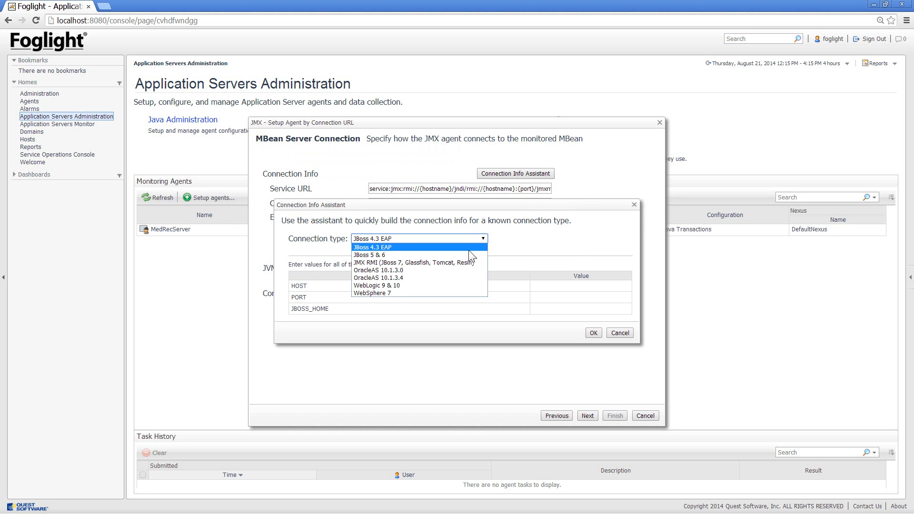
click(446, 284)
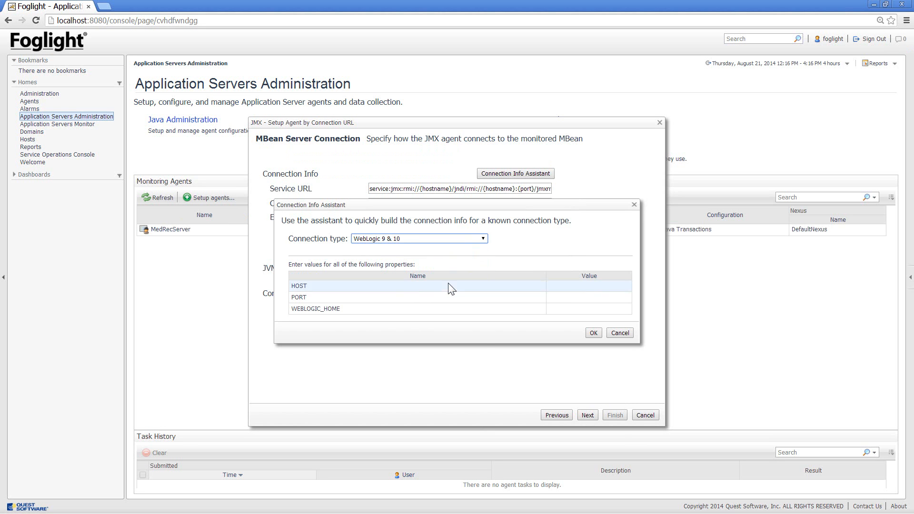
click(567, 286)
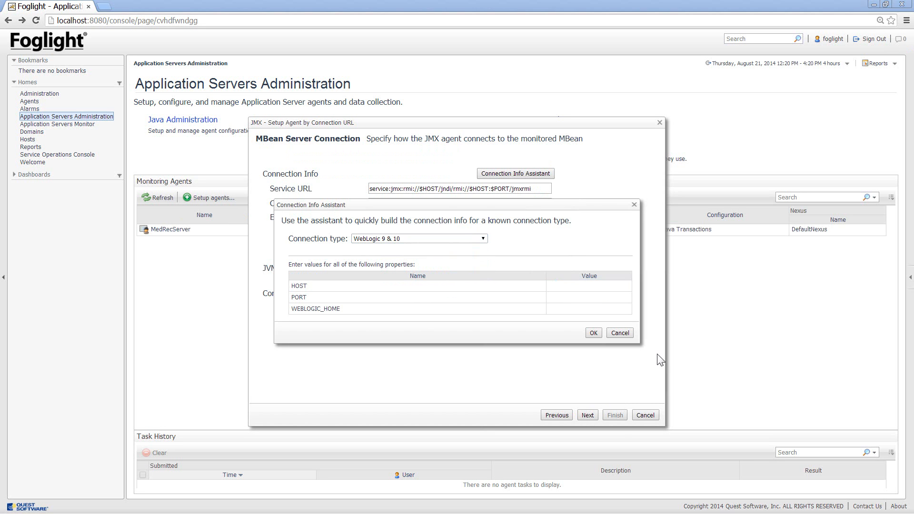
click(596, 286)
text(rem)
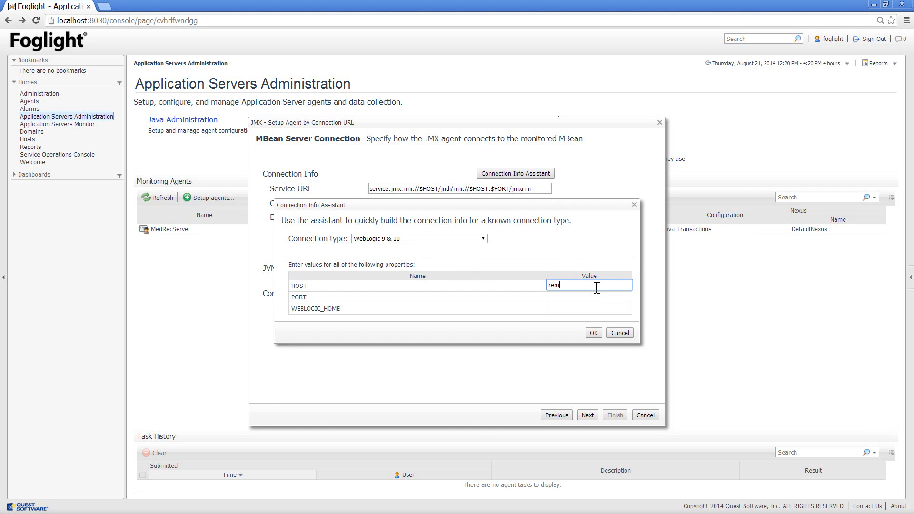
text(gshemtov2)
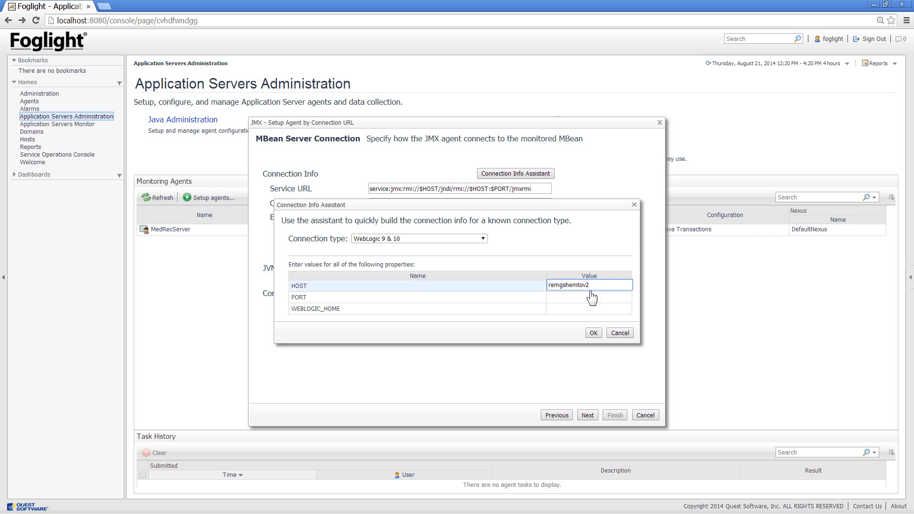
Set PORT to 7011 and WEBLOGIC_HOME to C:\software\Oracle\Middleware\wlserver_12.1, and apply the connection info
click(595, 295)
click(579, 295)
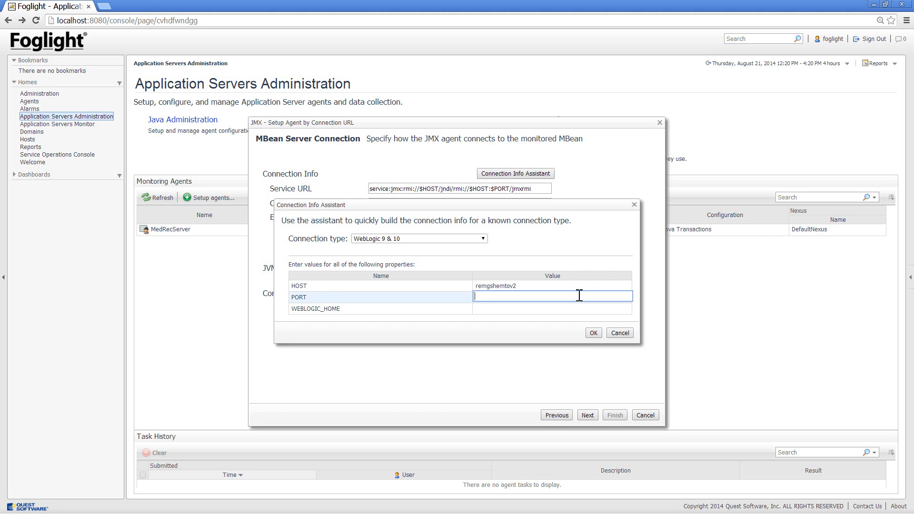
text(7011)
click(565, 310)
click(564, 309)
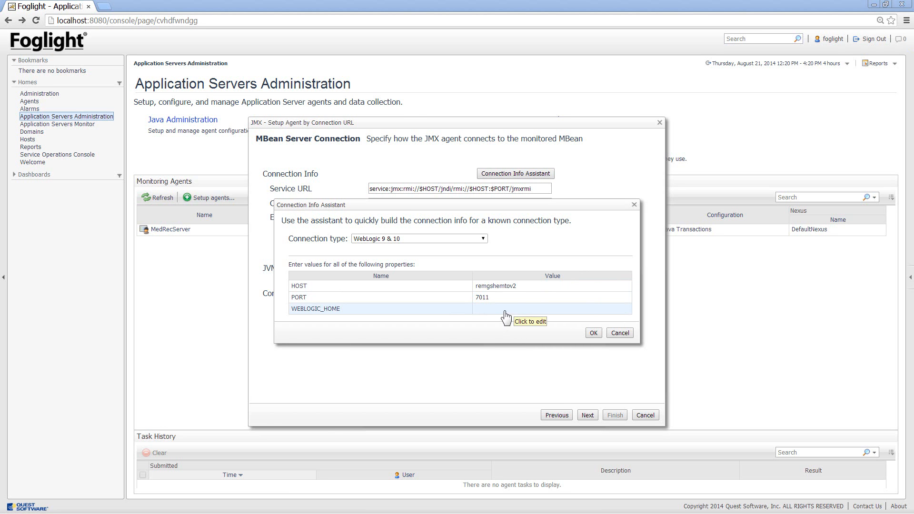
click(506, 312)
text(C:\software\Oracle\Middleware\wlserver_12.1)
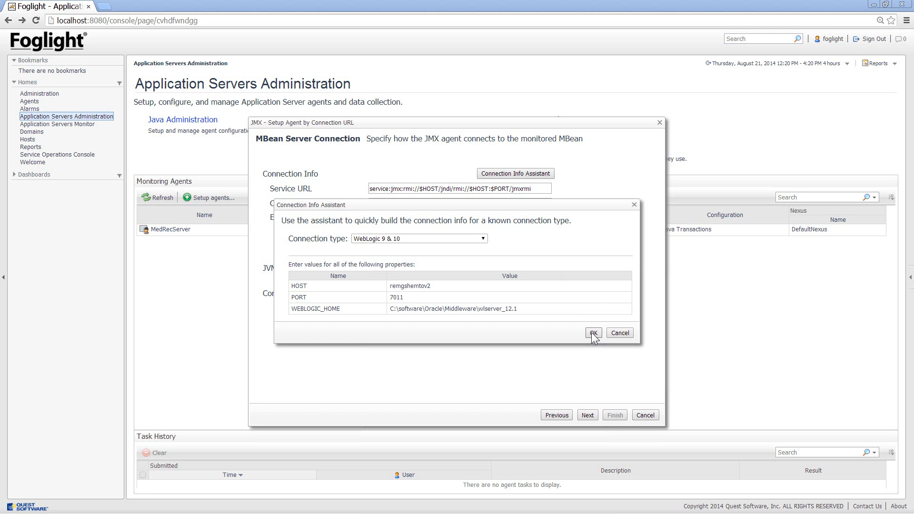
click(592, 333)
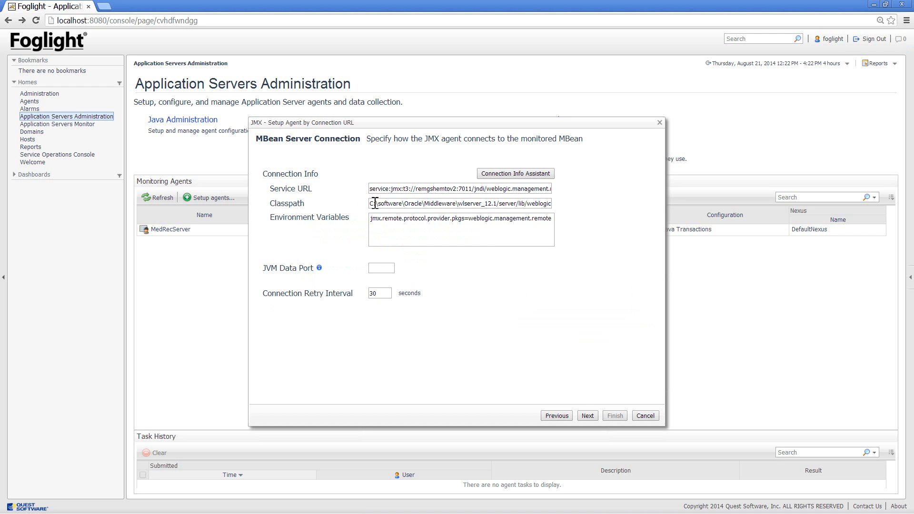
Check the classpath, accept the connection info and enable the use of credentials for the MBean server
drag(372, 204, 595, 228)
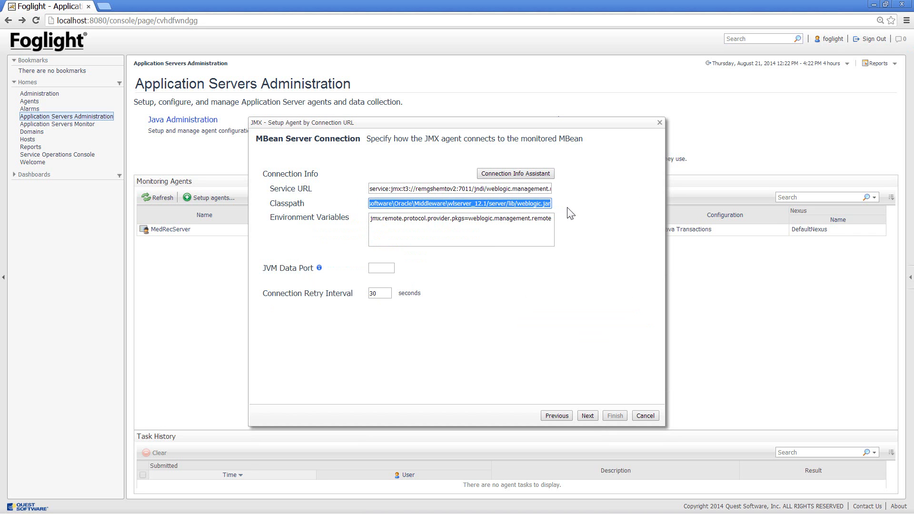
click(588, 416)
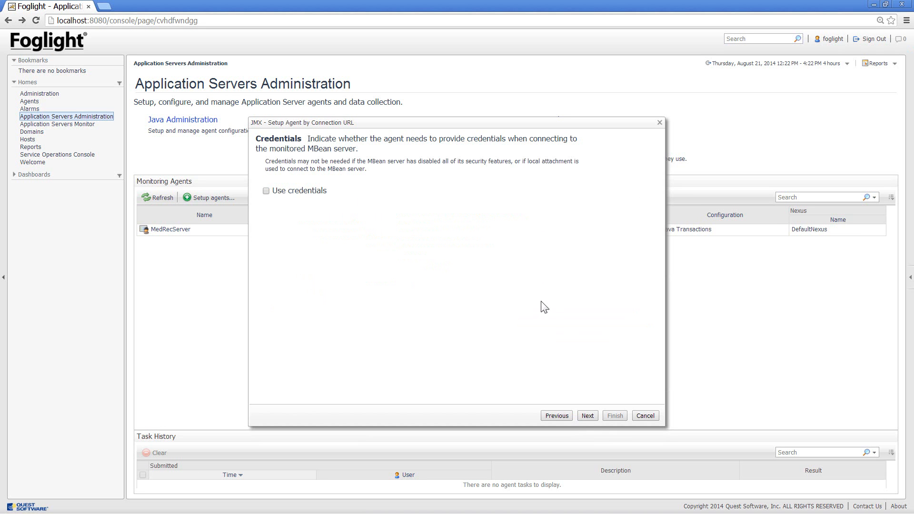
click(266, 190)
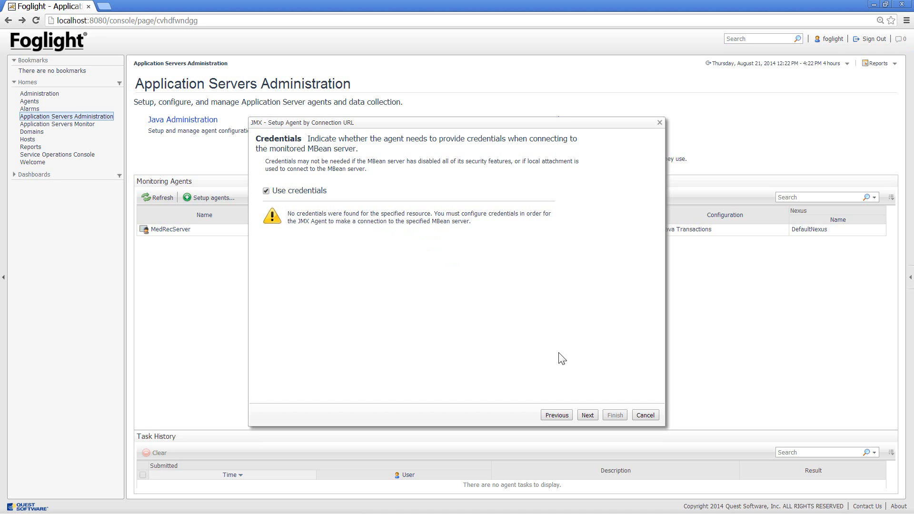
click(587, 414)
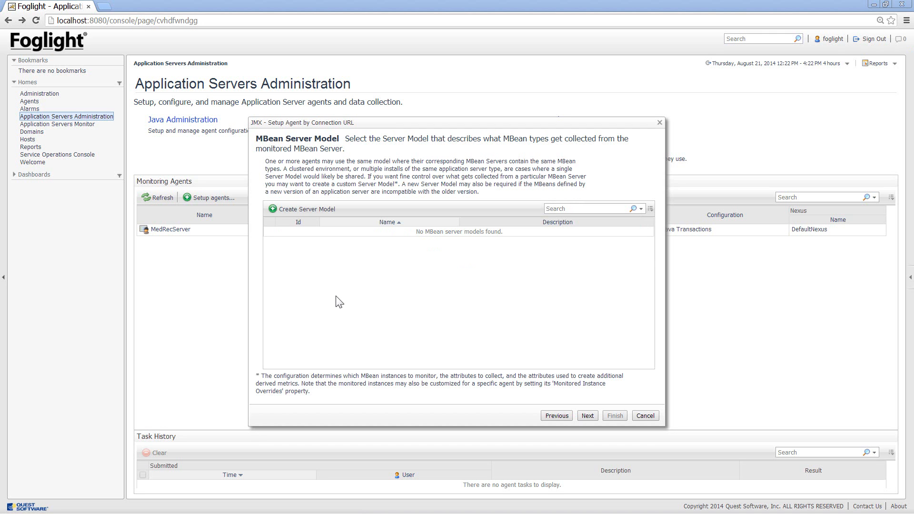
Begin a new server model that copies the cartridge default WebLogic configuration
click(311, 214)
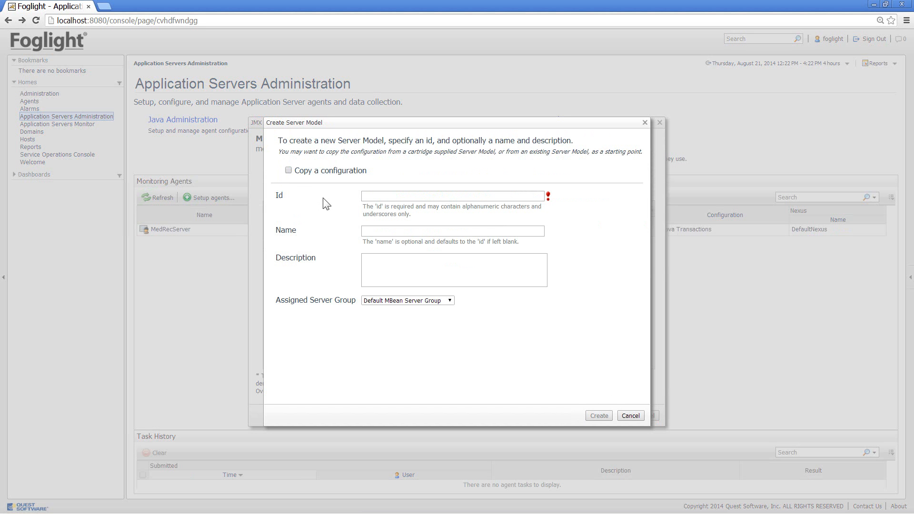
click(288, 170)
click(492, 172)
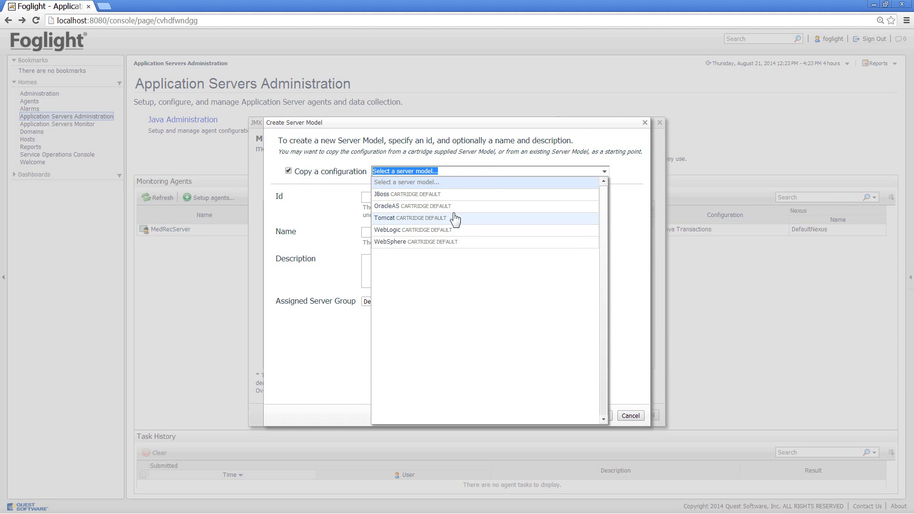
click(438, 232)
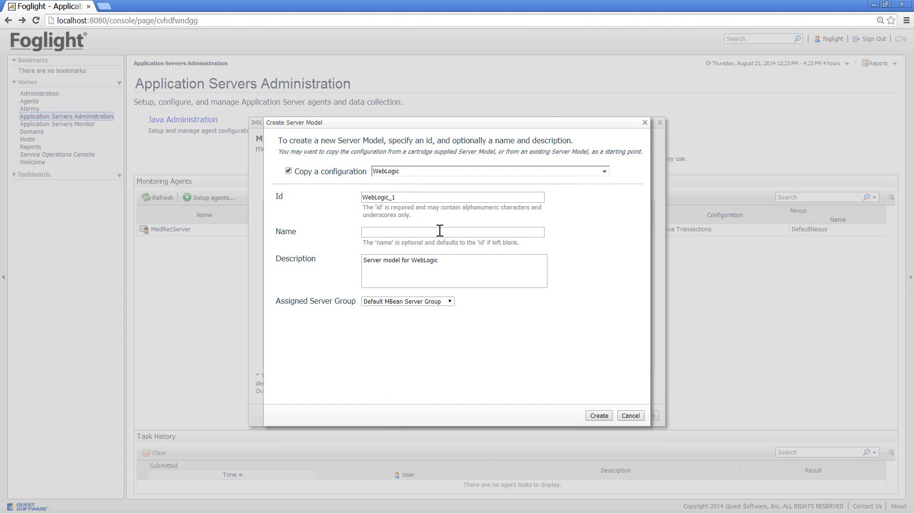
Name the server model WebLogic_1, the same as its id, and create it in the Default MBean Server Group
click(409, 198)
drag(410, 198, 314, 191)
key(ctrl+c)
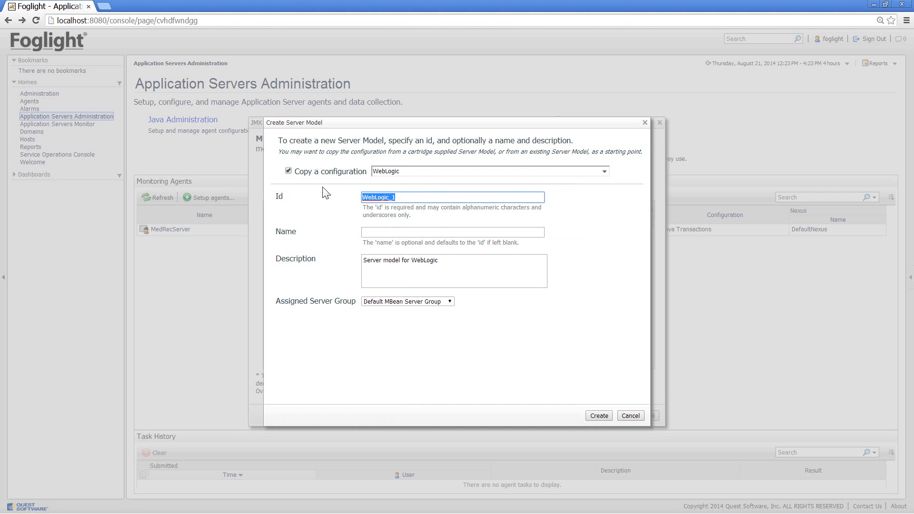
click(443, 242)
click(443, 237)
key(ctrl+v)
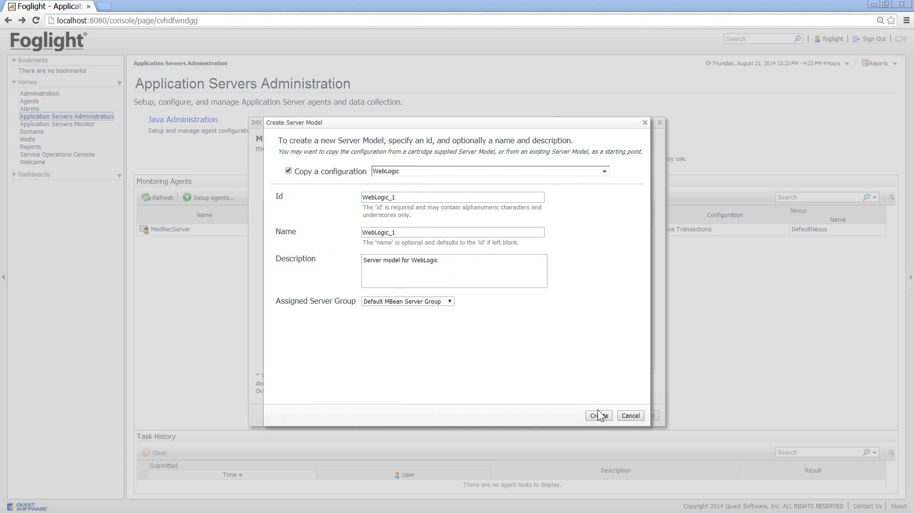
click(599, 415)
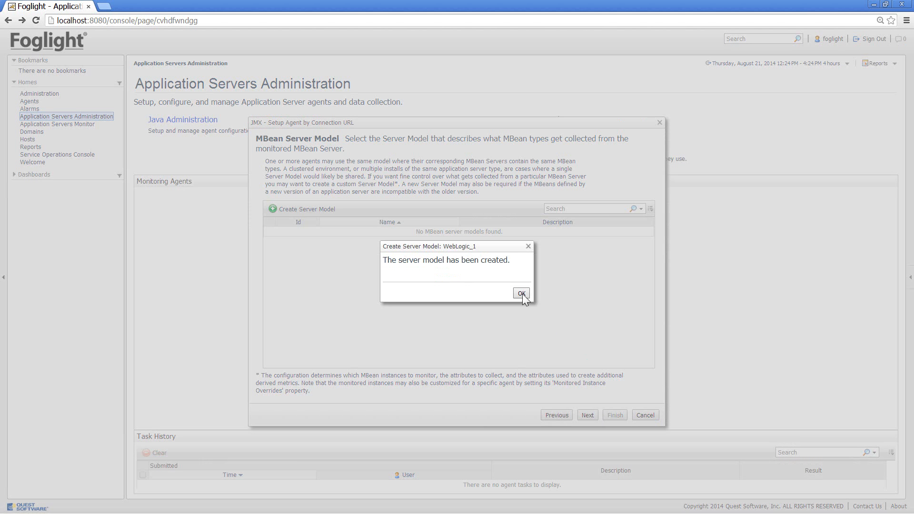
click(521, 292)
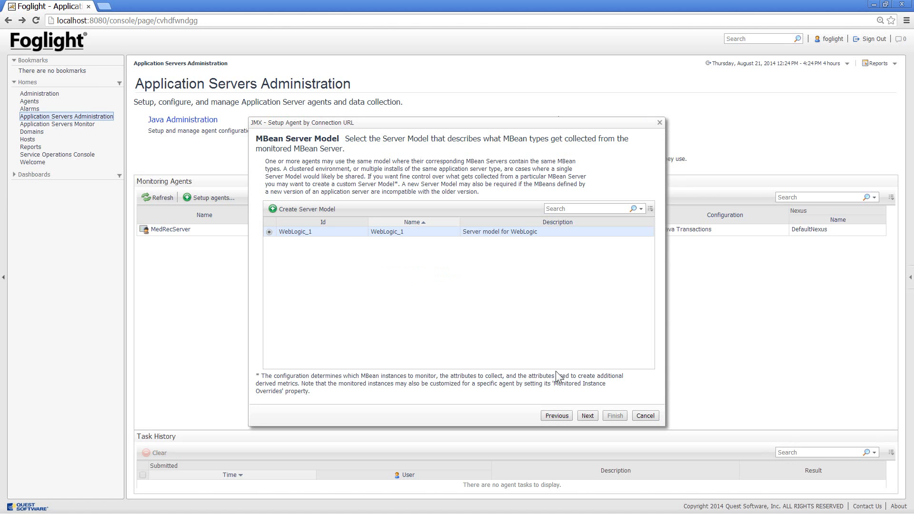
Accept the WebLogic_1 server model with the default server group, and finish the agent setup under the name WeblogicJMX
click(586, 416)
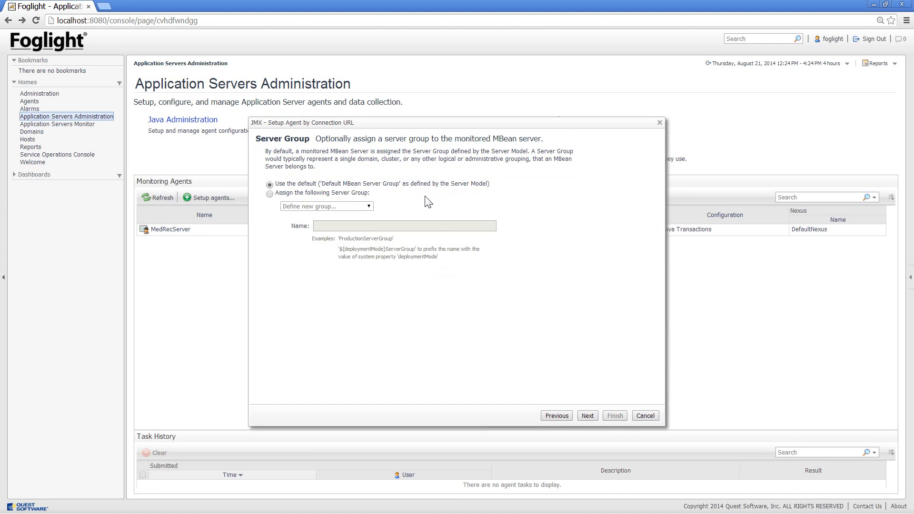
click(587, 415)
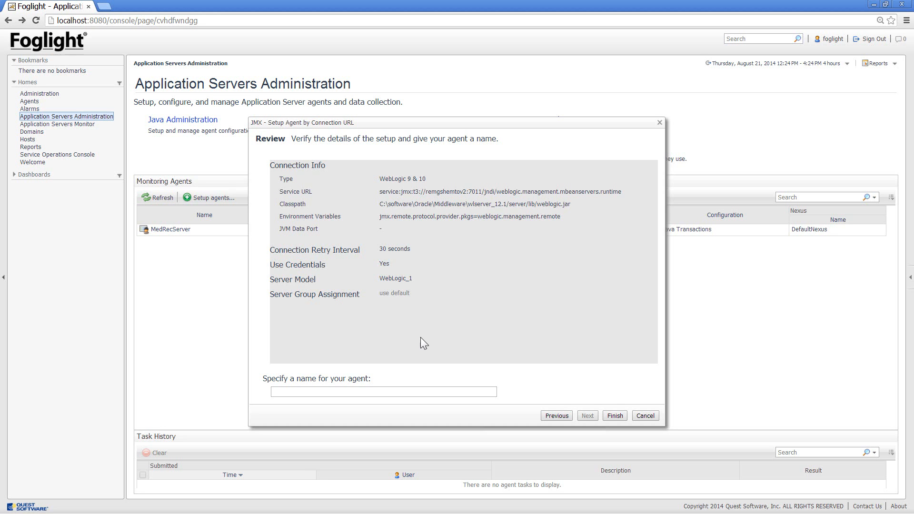
click(344, 390)
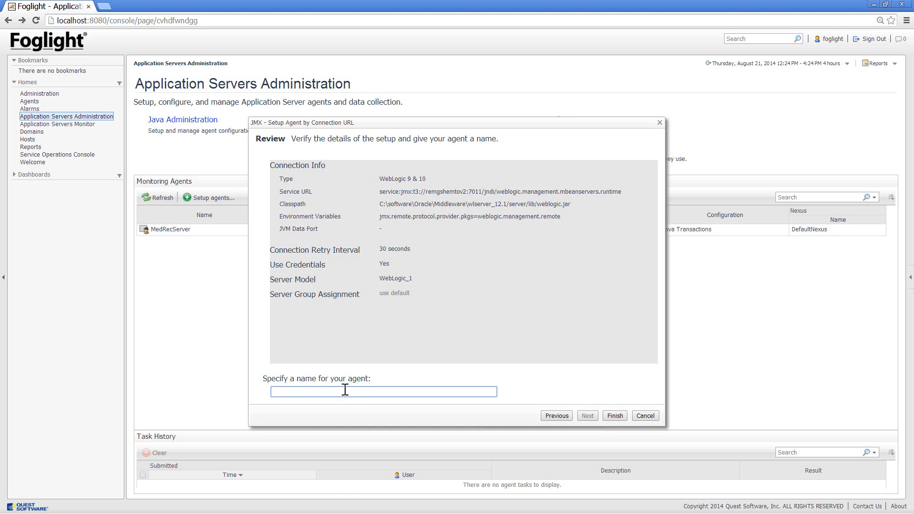
text(WeblogicJMX)
click(611, 416)
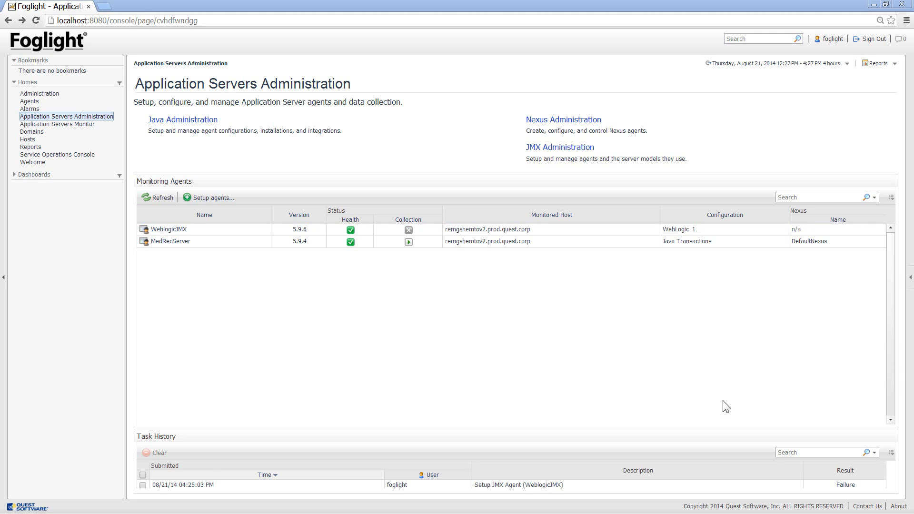
Review the task result of the WeblogicJMX agent setup in the task history
click(844, 484)
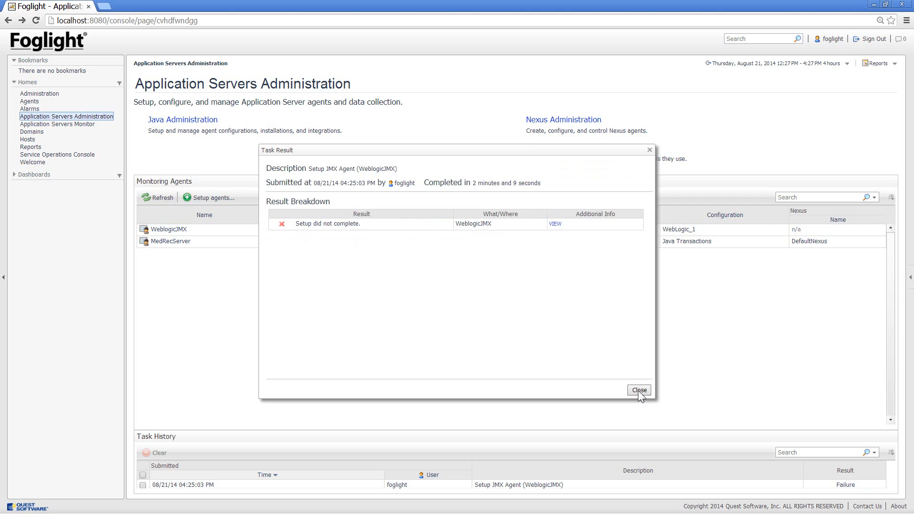
click(638, 390)
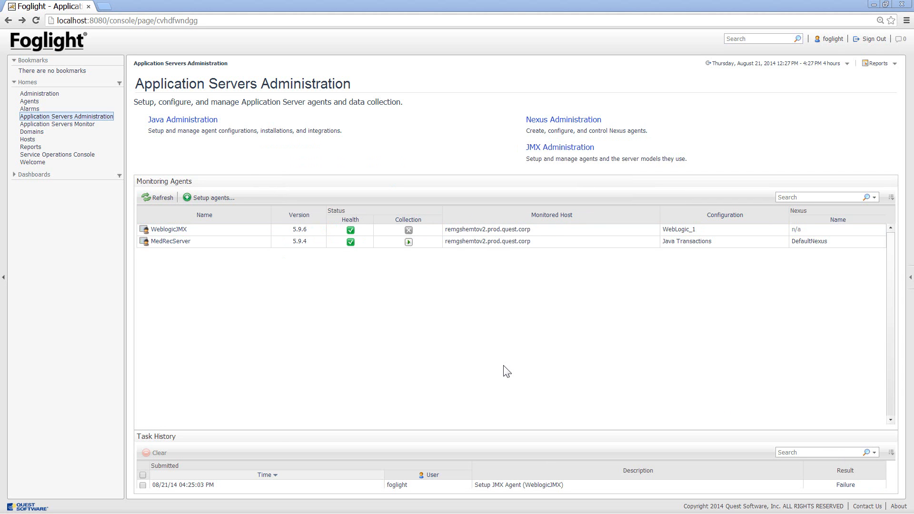
Begin adding a new credential of the User Name and Password type in credential management
click(41, 95)
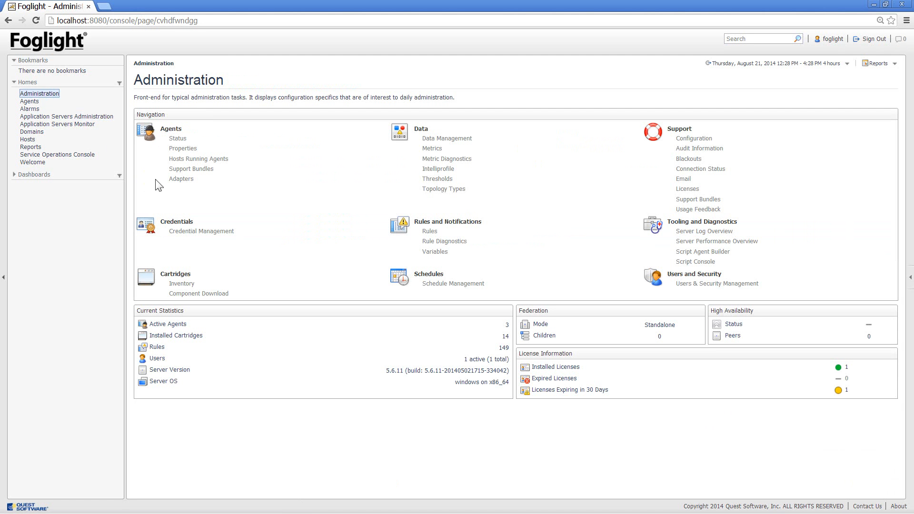
click(198, 232)
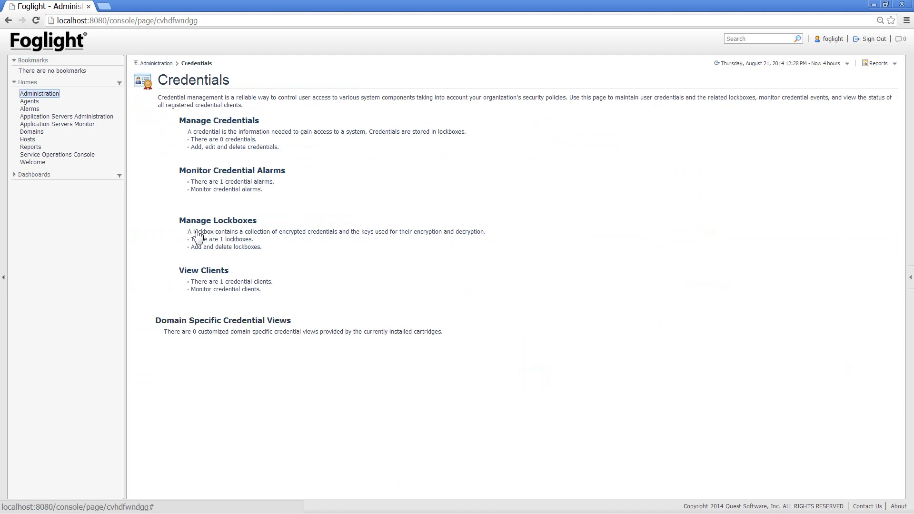
click(226, 121)
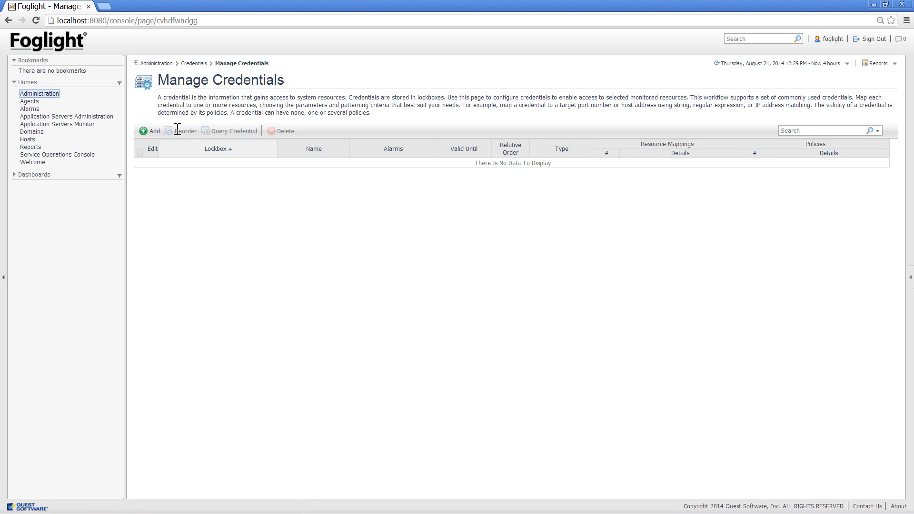
click(151, 133)
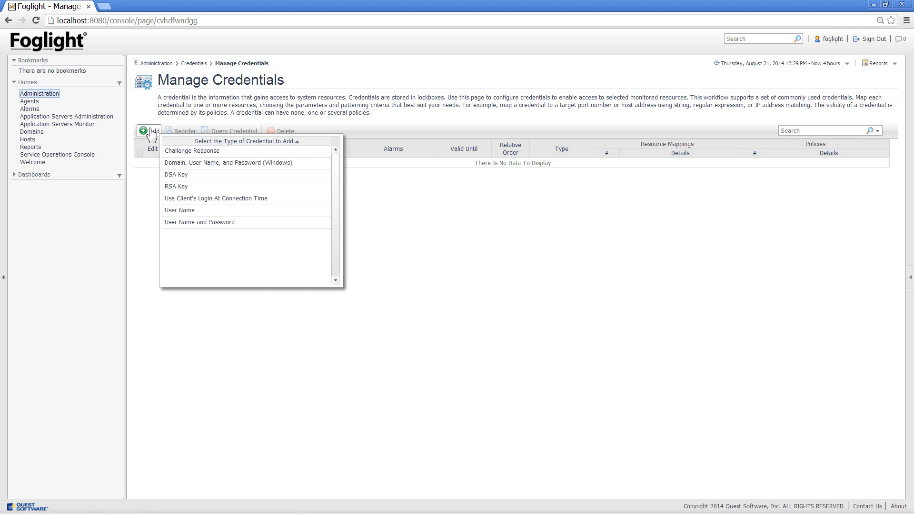
click(202, 224)
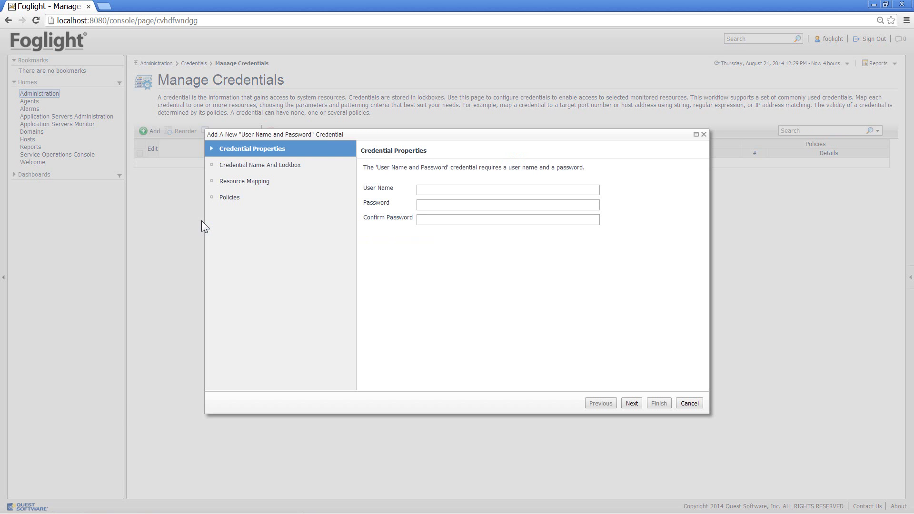
Enter the user name weblogic with the account password and its confirmation, keeping weblogic as the credential name in the System lockbox
click(420, 191)
text(we)
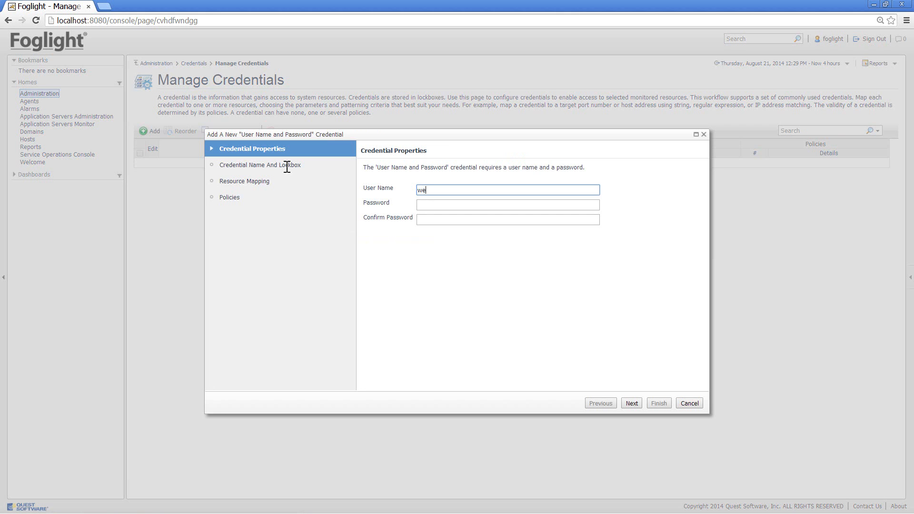
text(blogic)
click(427, 205)
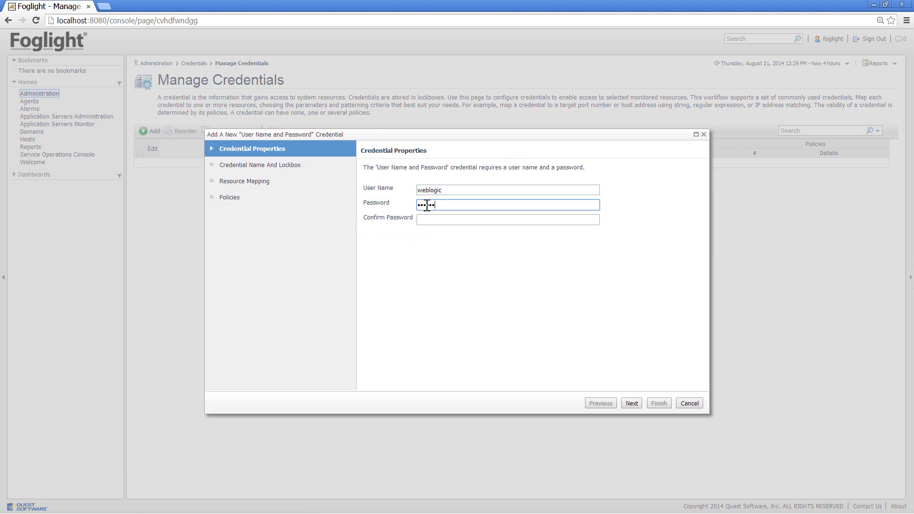
key(Tab)
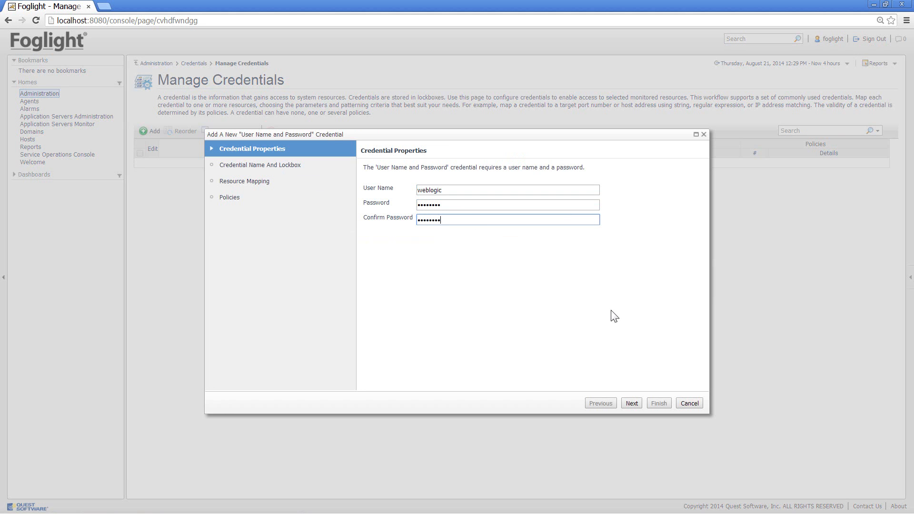
click(631, 403)
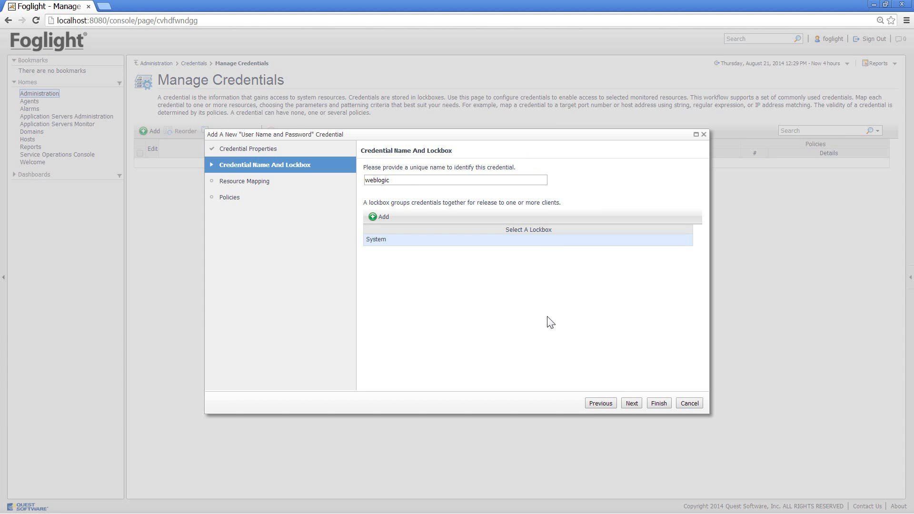
click(631, 403)
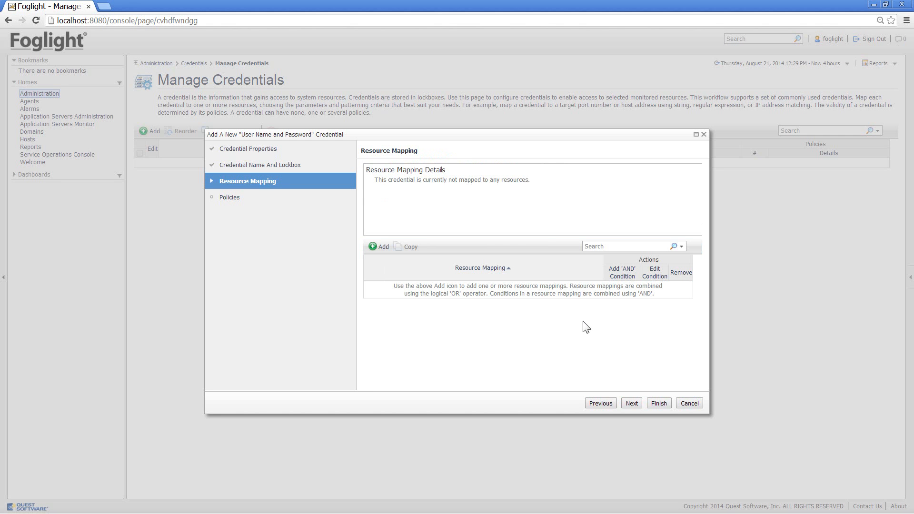
Start a resource mapping condition for JMX Monitoring usage, with the JMX URL set to does not equal
click(384, 247)
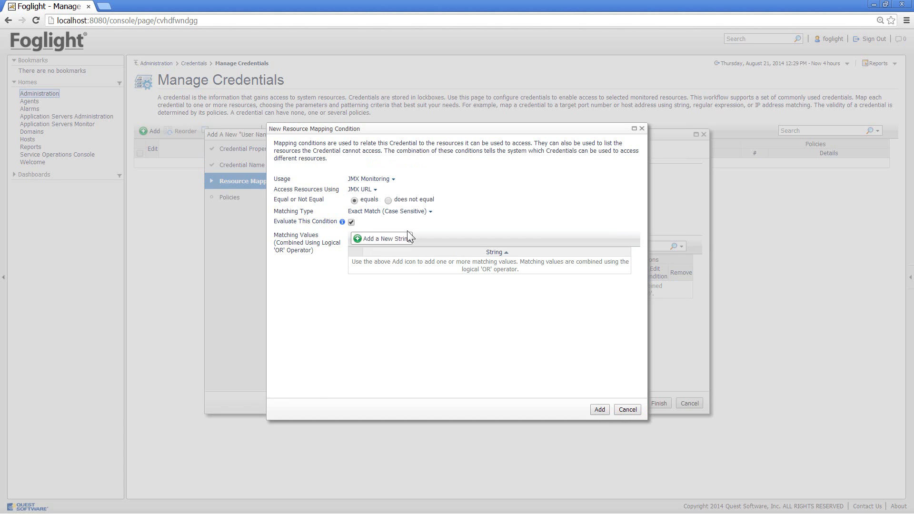
click(393, 179)
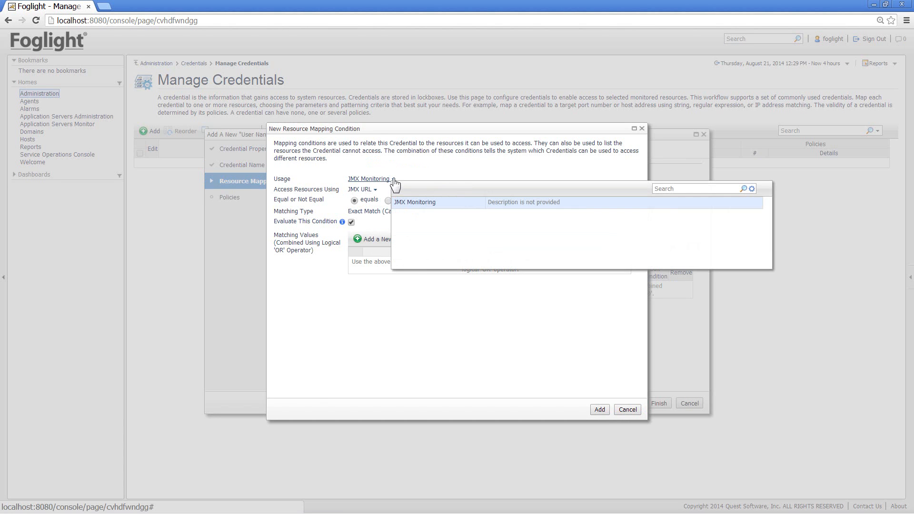
click(415, 204)
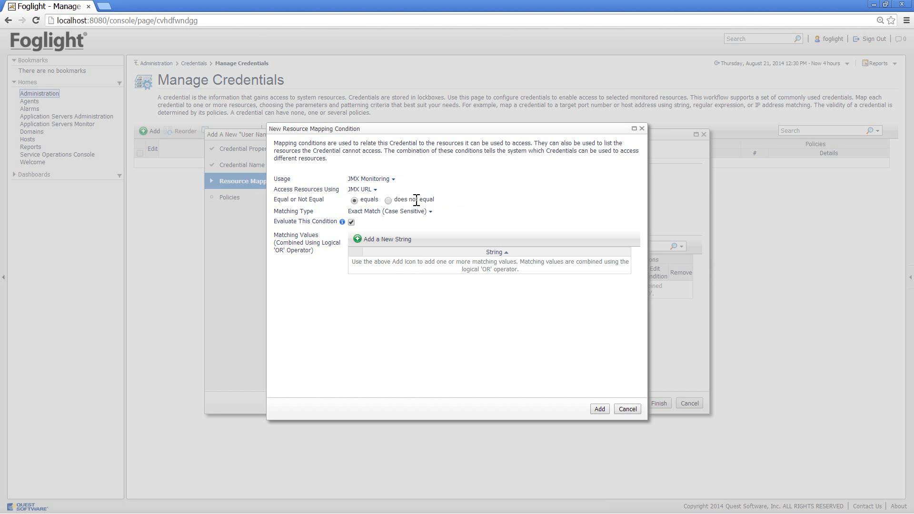
click(387, 201)
Add the matching string AAAA to the mapping condition and finish the credential without any policies
click(363, 239)
click(380, 262)
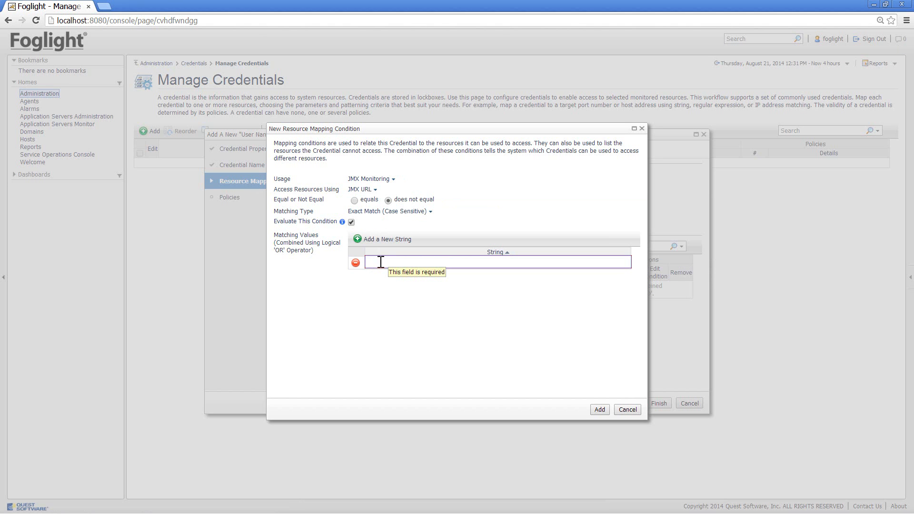
text(AAAA)
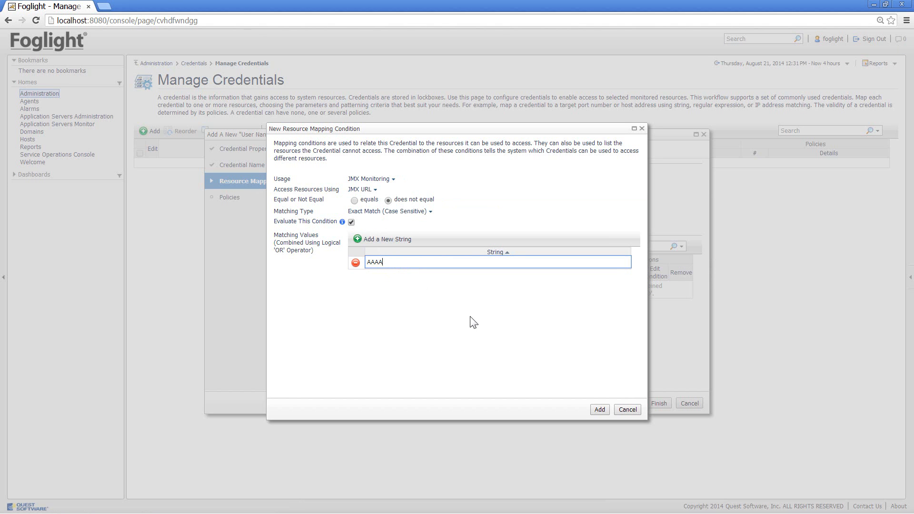
click(474, 323)
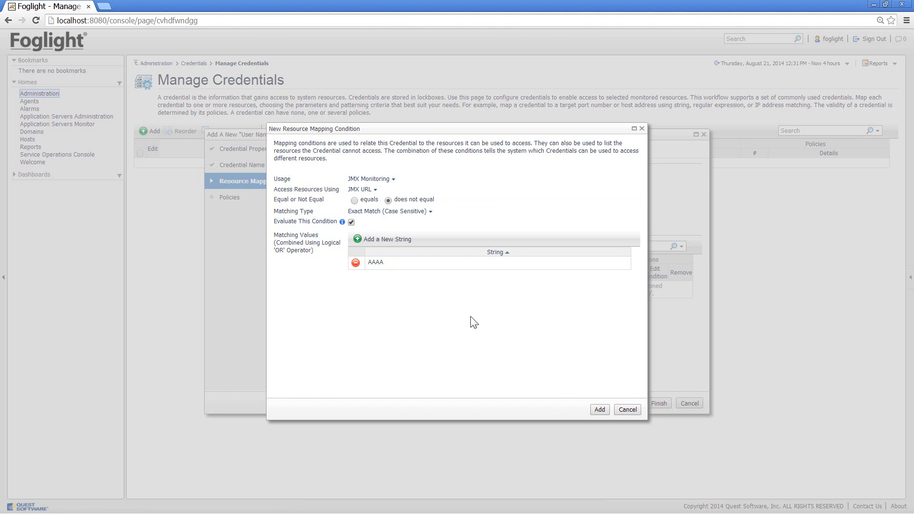
click(595, 409)
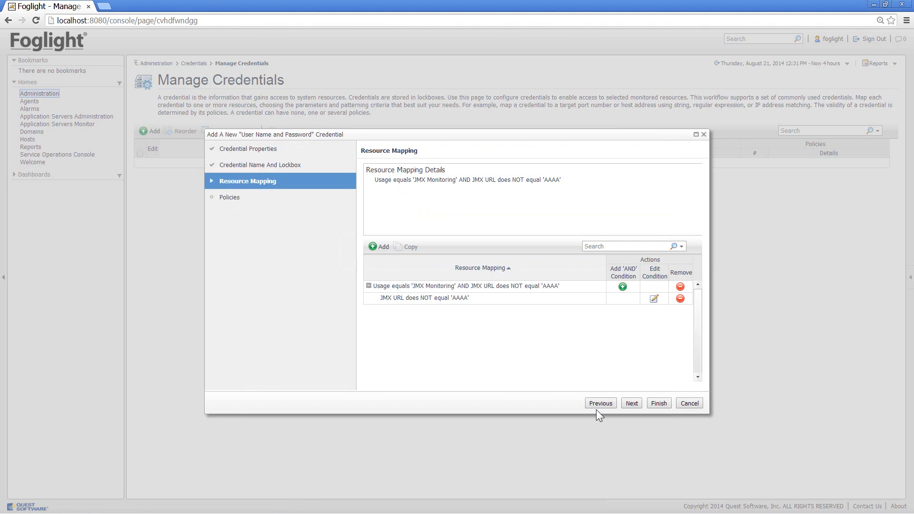
click(632, 404)
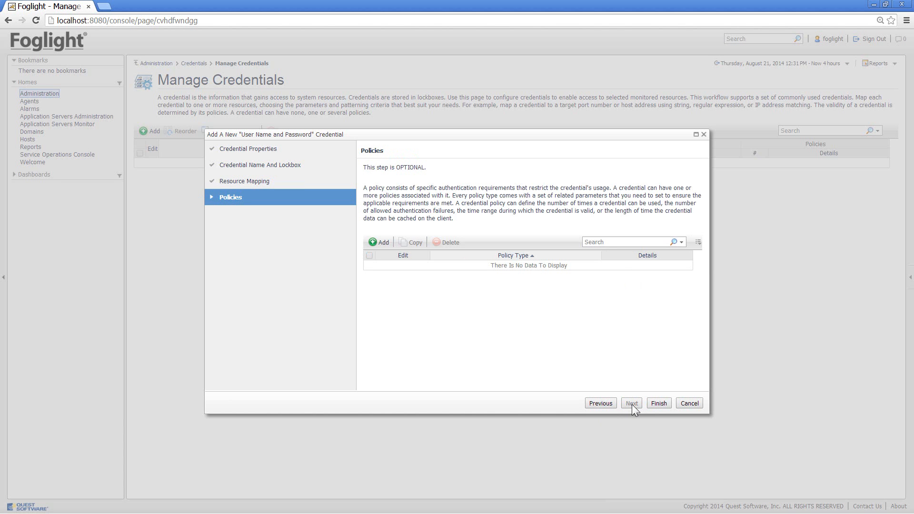
click(658, 403)
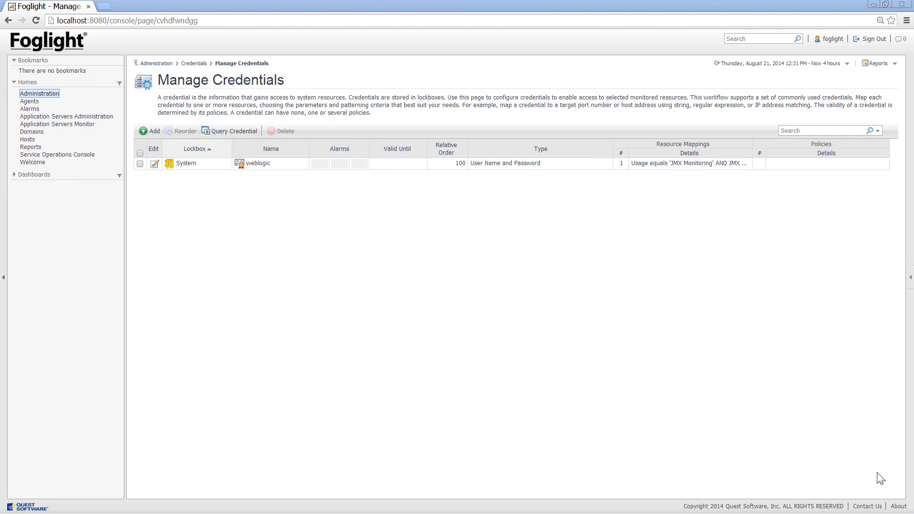
Release the System lockbox to the listed FglAM credential client
click(193, 62)
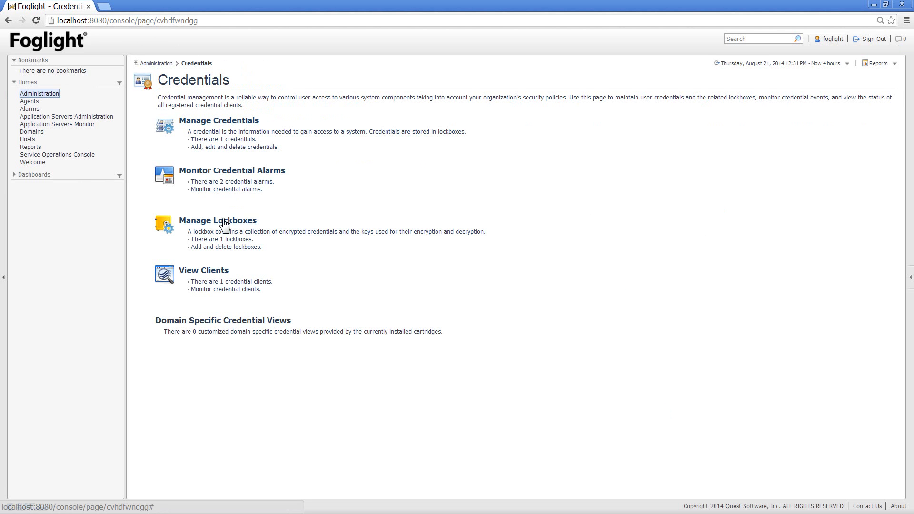
click(224, 219)
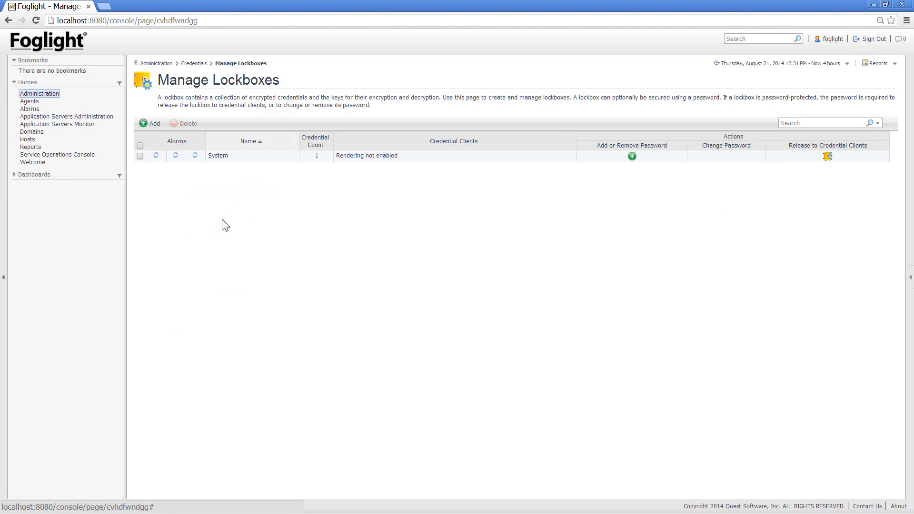
click(826, 157)
click(280, 187)
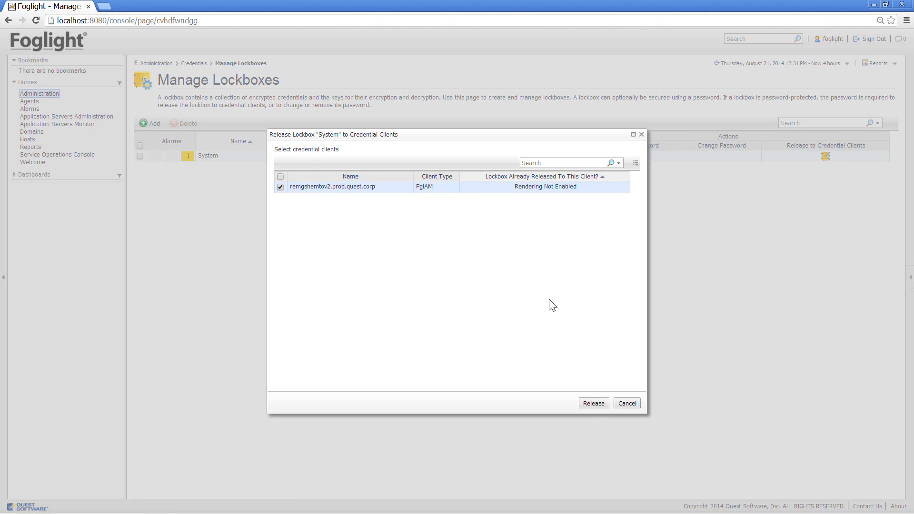
click(591, 403)
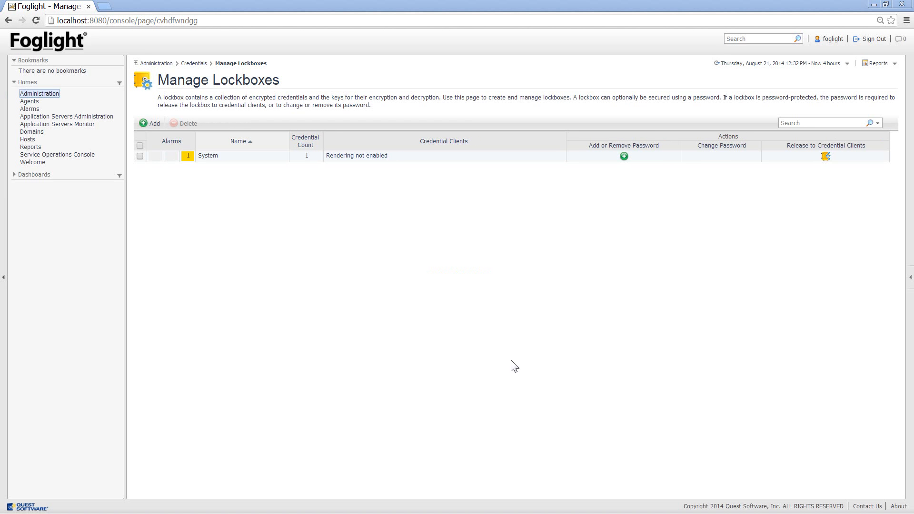
Retry the connection of the WeblogicJMX agent in Application Servers Administration
click(67, 116)
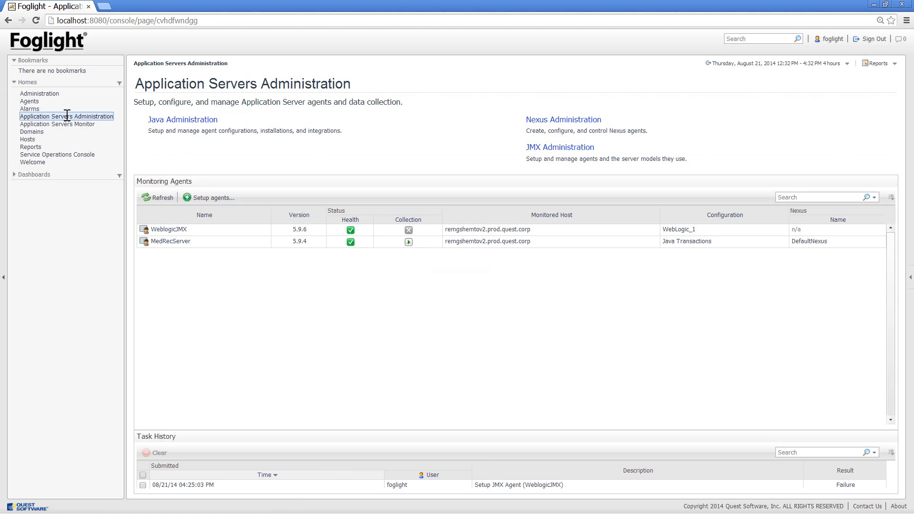
click(169, 230)
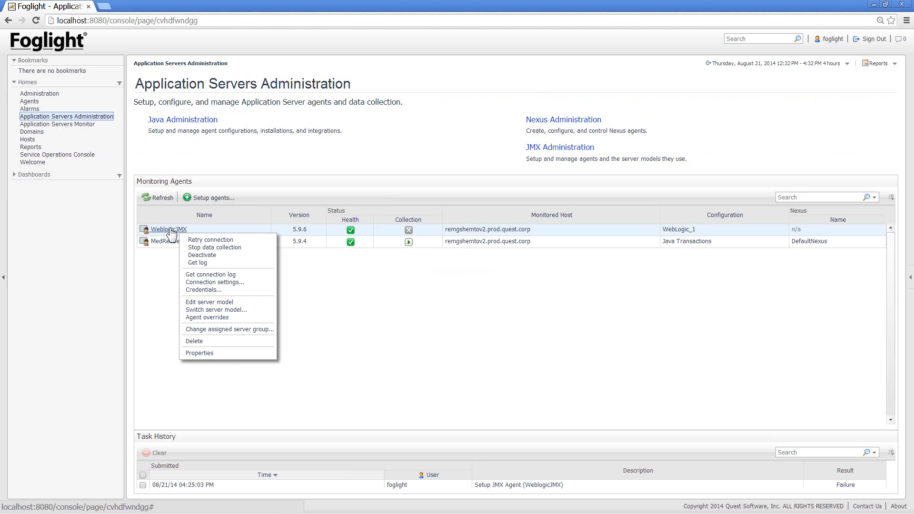
click(195, 240)
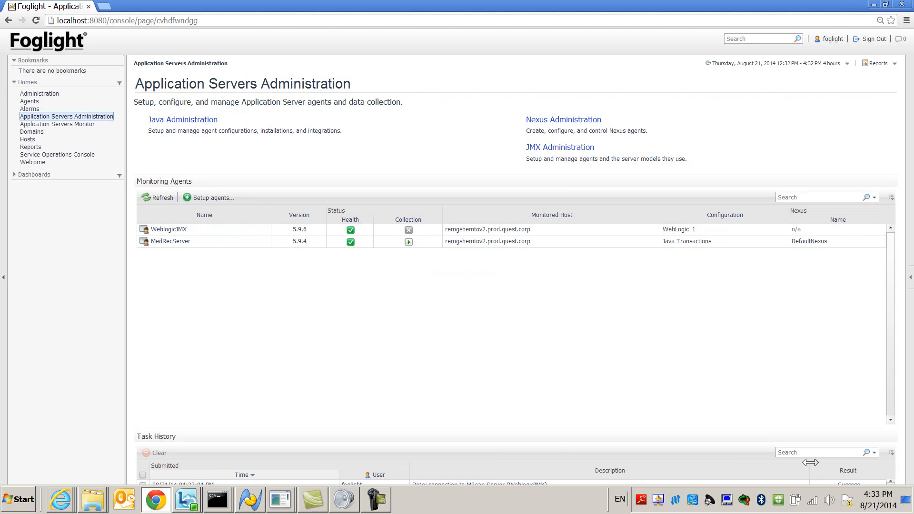
Review the task result of the WeblogicJMX connection retry and refresh the monitoring agents list
click(847, 485)
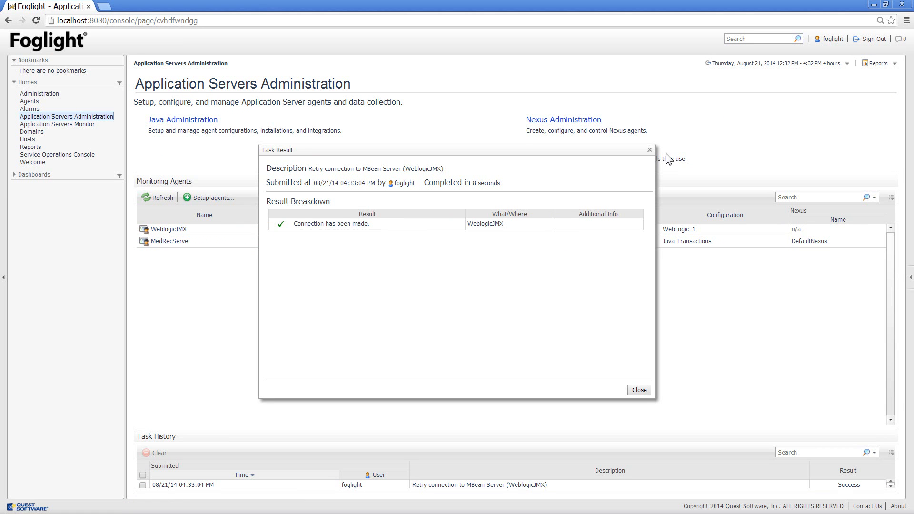
click(650, 150)
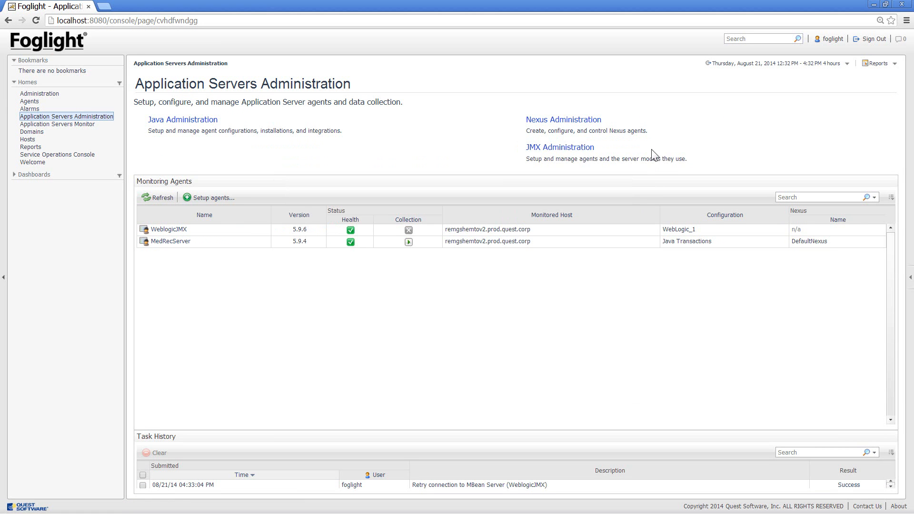
click(161, 196)
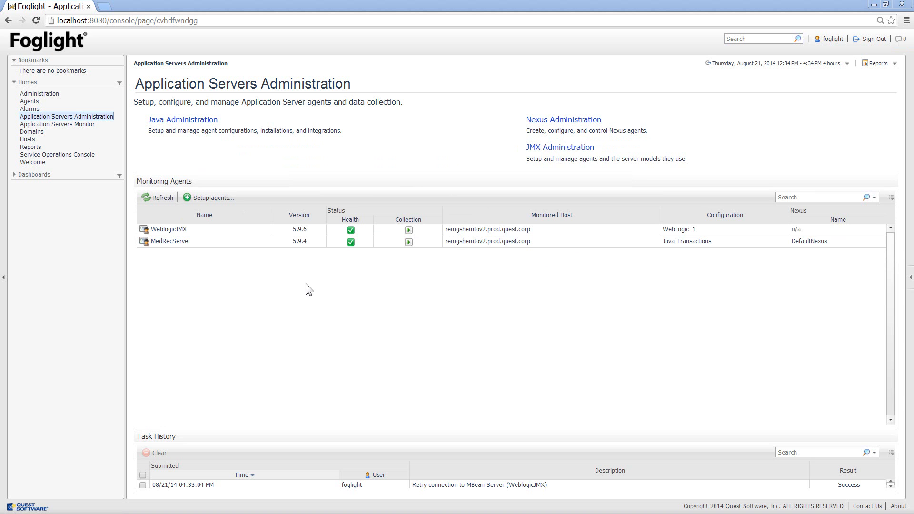
View the WeblogicJMX server's details in the Application Servers Monitor and check the health of its EJBComponentRuntime MBeans
click(76, 124)
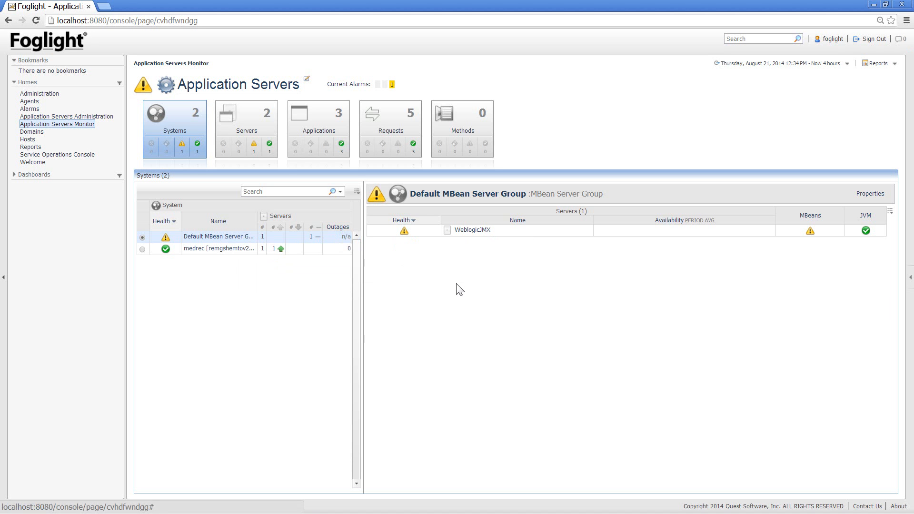
click(477, 233)
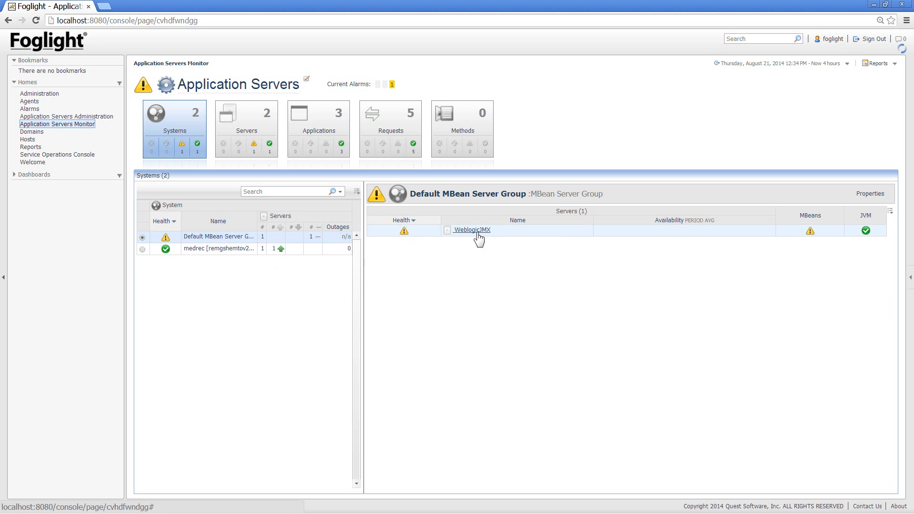
click(478, 233)
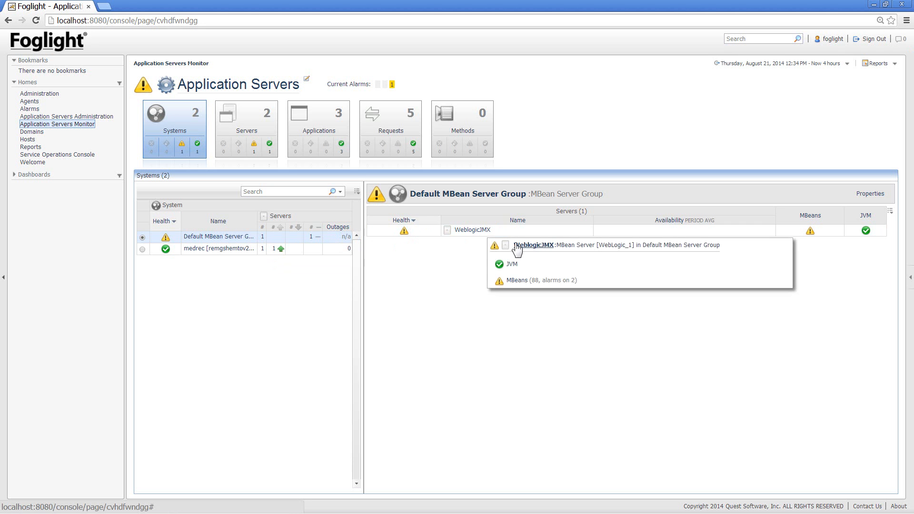
click(516, 244)
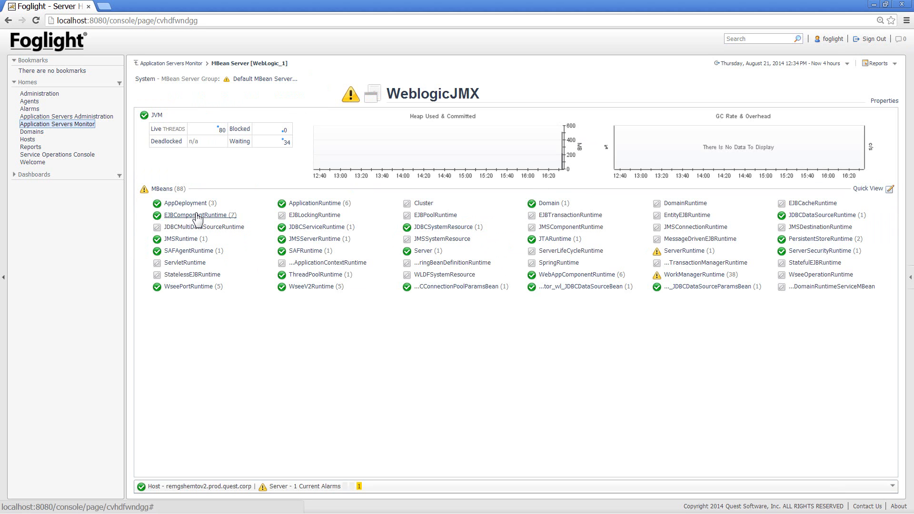
mouse_move(198, 218)
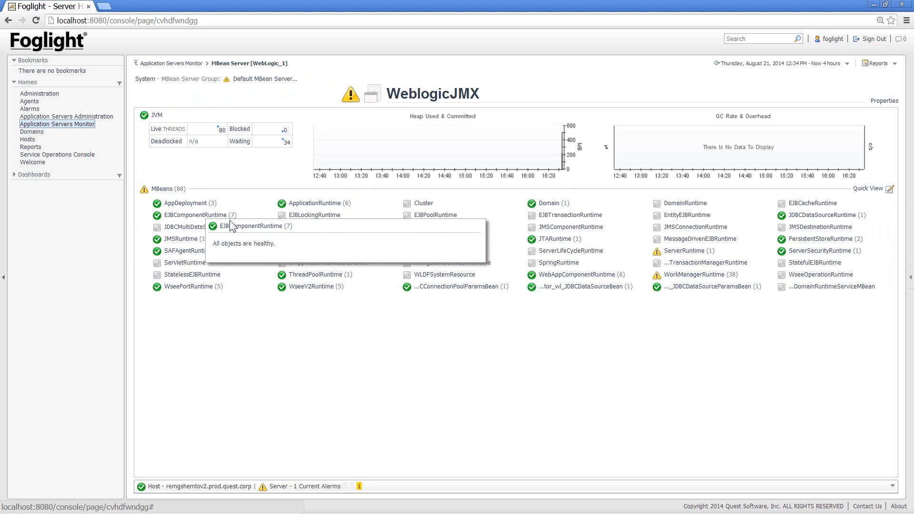